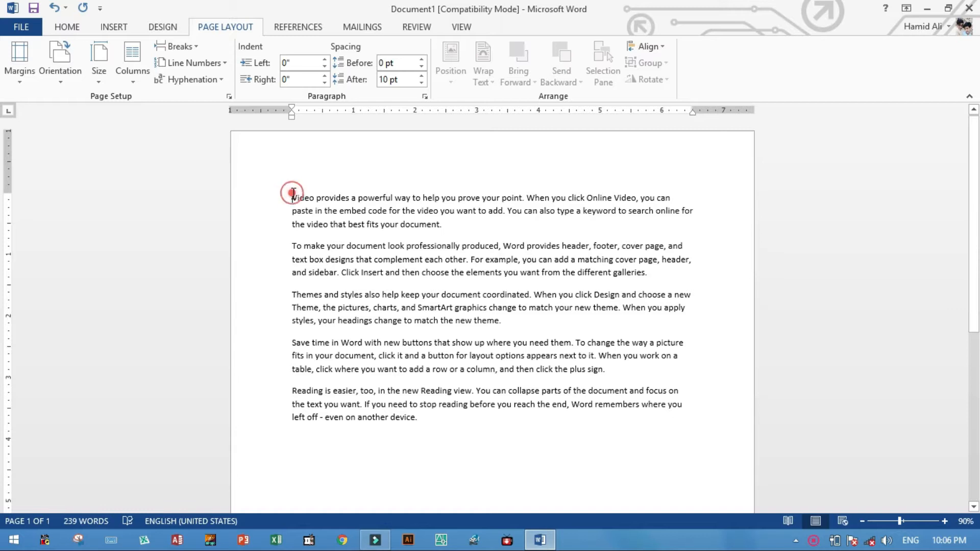
Add the heading "Pakistan" above the first paragraph and enlarge its font well beyond the body text.
key("Return")
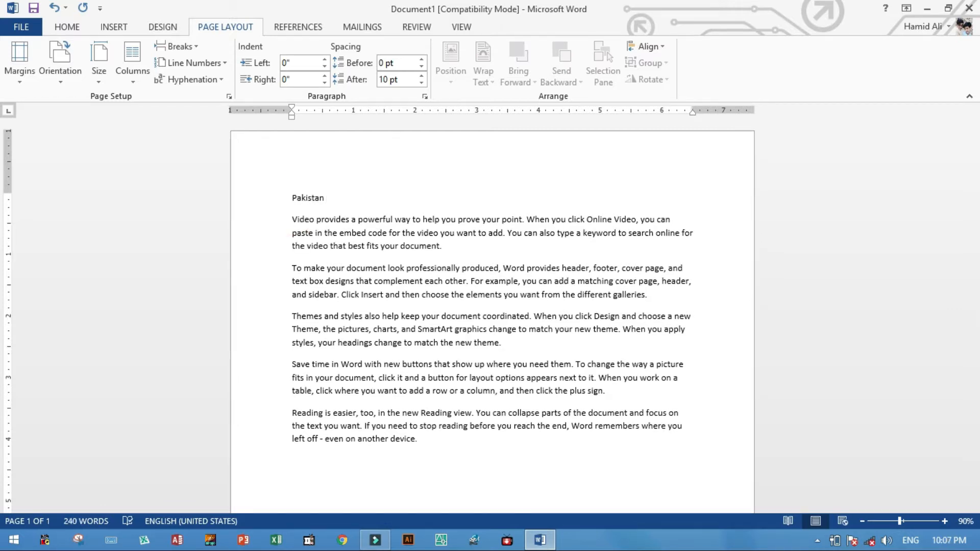
left_click_drag(351, 198, 278, 198)
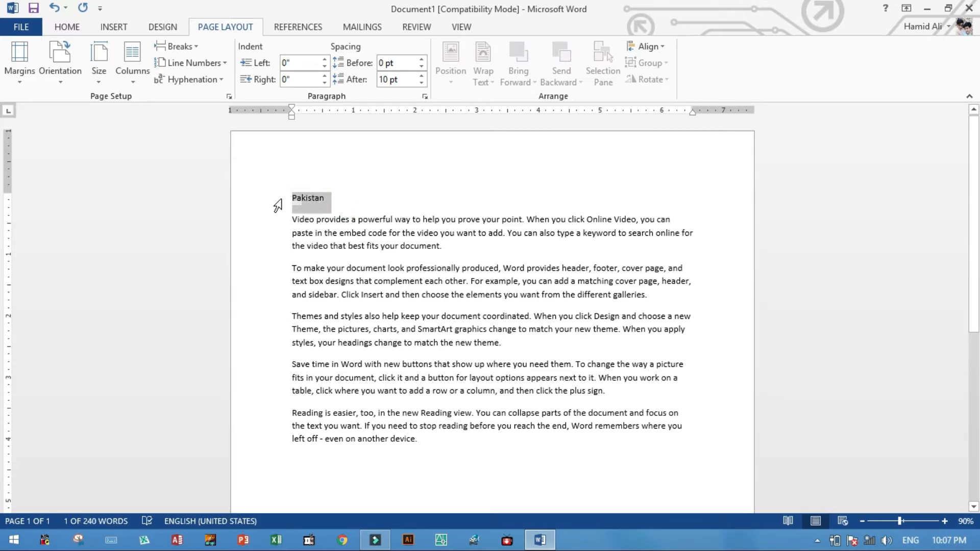
key("ctrl+bracketright")
key("ctrl+bracketright")
key("ctrl+bracketright")
key("ctrl+bracketright")
key("ctrl+bracketright")
key("ctrl+bracketright")
key("ctrl+bracketright")
key("ctrl+bracketright")
key("ctrl+bracketright")
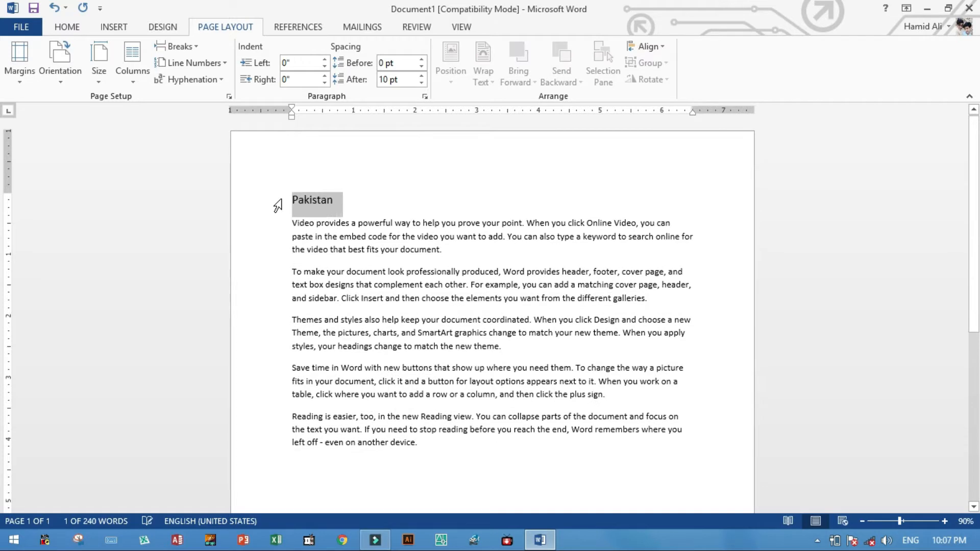
key("ctrl+shift+period")
key("ctrl+shift+period")
key("ctrl+shift+period")
key("ctrl+shift+period")
key("ctrl+shift+period")
key("ctrl+shift+period")
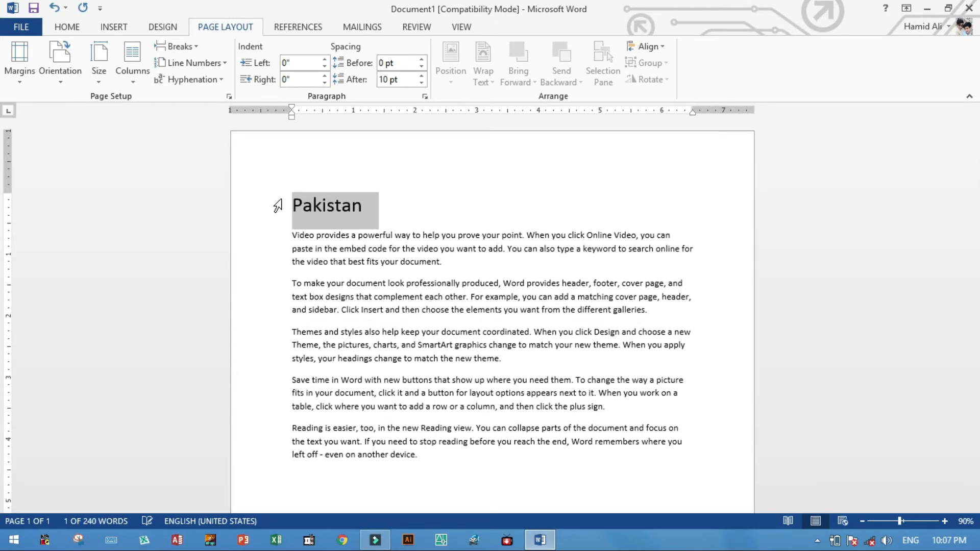
key("ctrl+shift+comma")
key("ctrl+shift+comma")
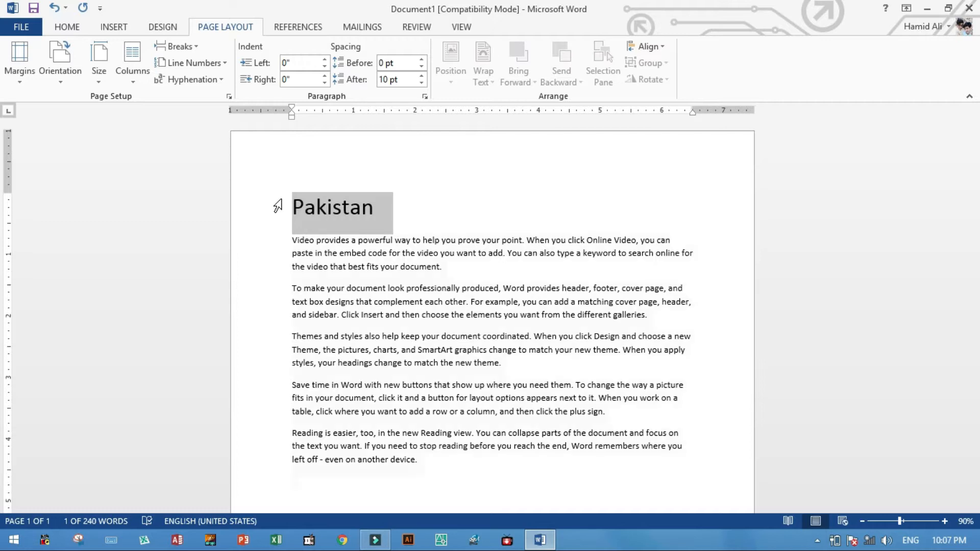
Justify all text in the document.
key("ctrl+a")
key("ctrl+j")
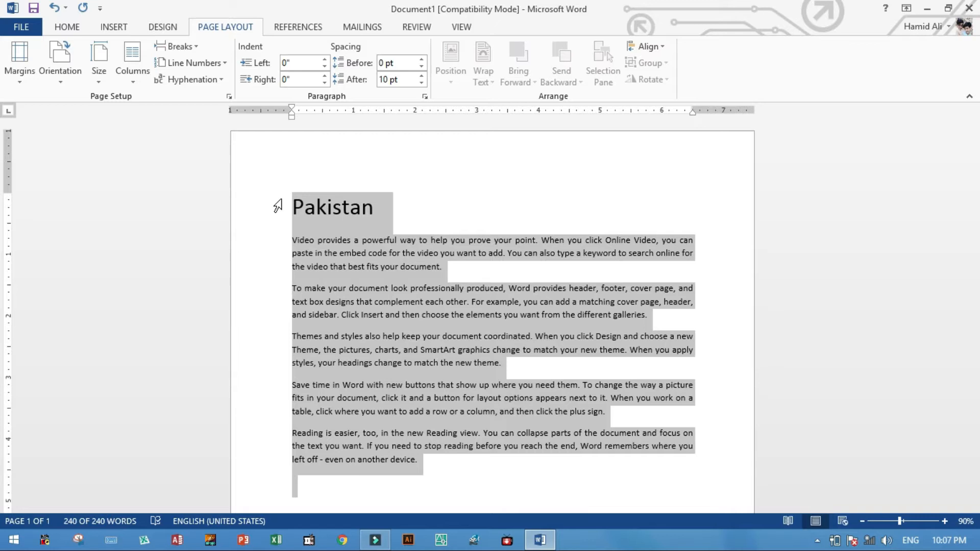
left_click(437, 286)
left_click(454, 253)
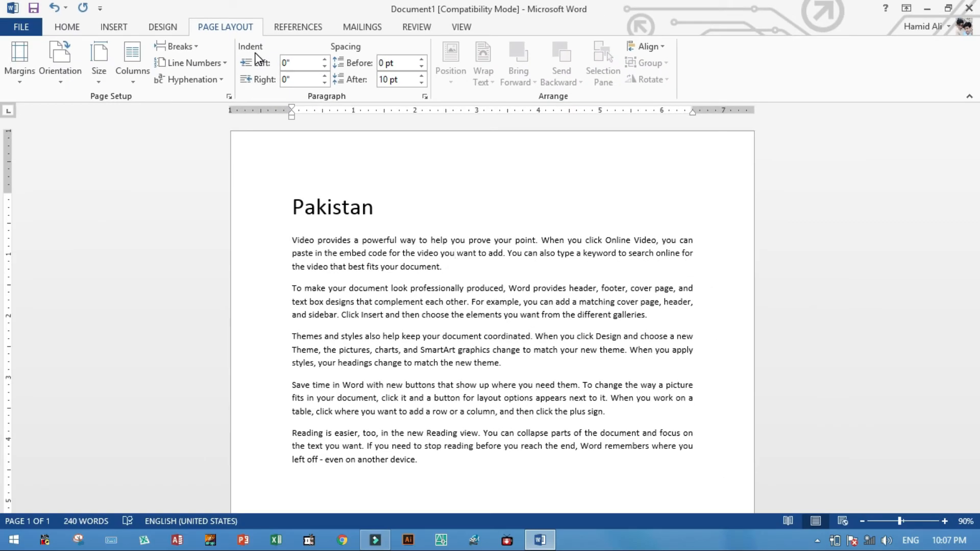
Set the right indent of the first body paragraph to 3.3".
left_click(444, 252)
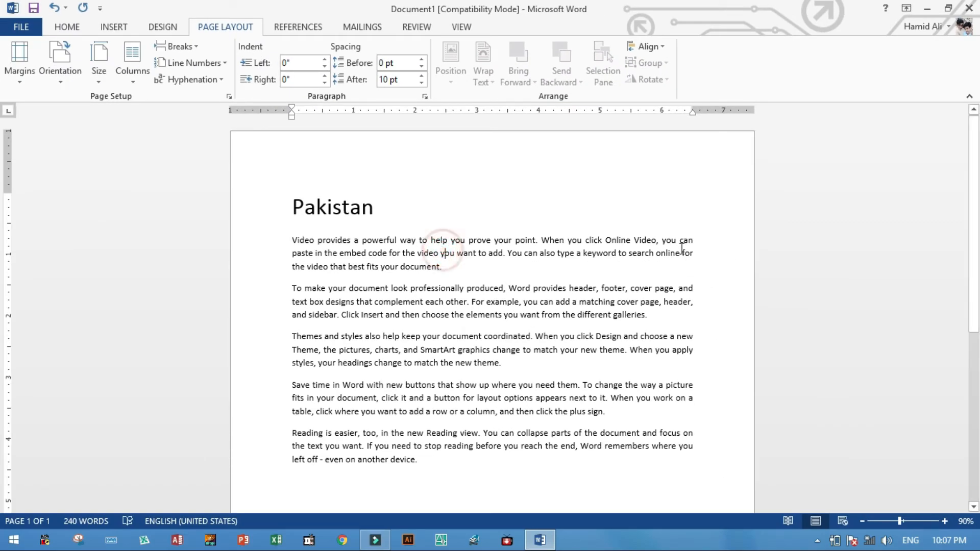
left_click(300, 78)
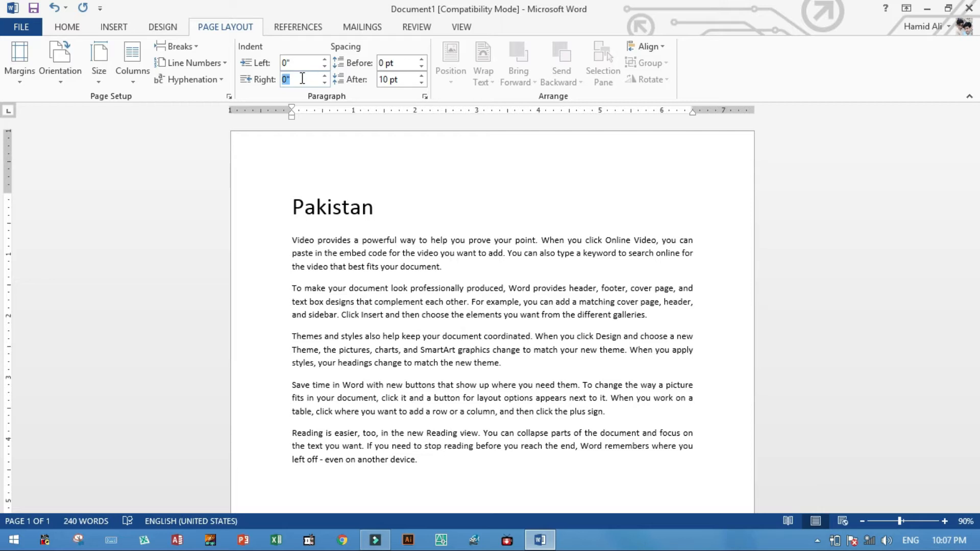
type("3.3")
key("Return")
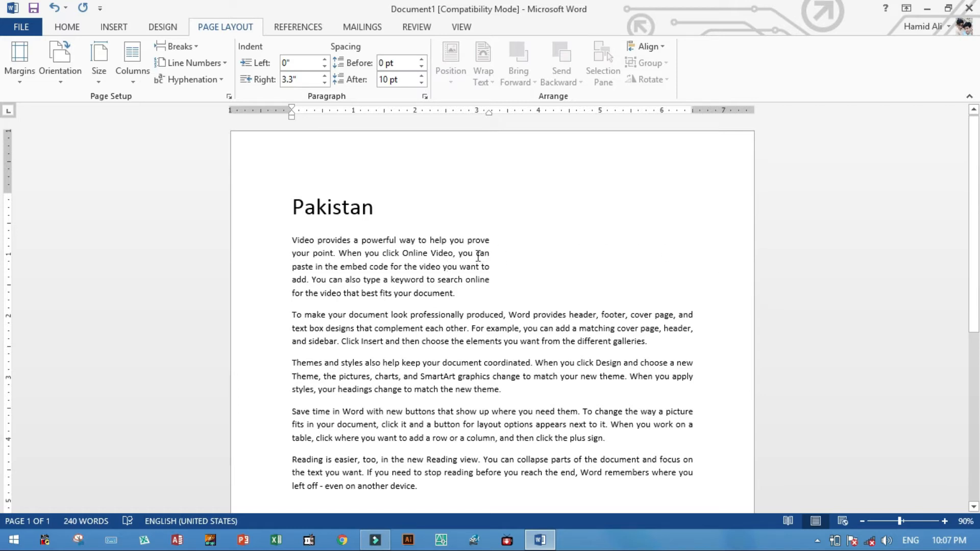
Set the left indent of the second body paragraph to 3.3".
left_click(489, 326)
left_click(298, 63)
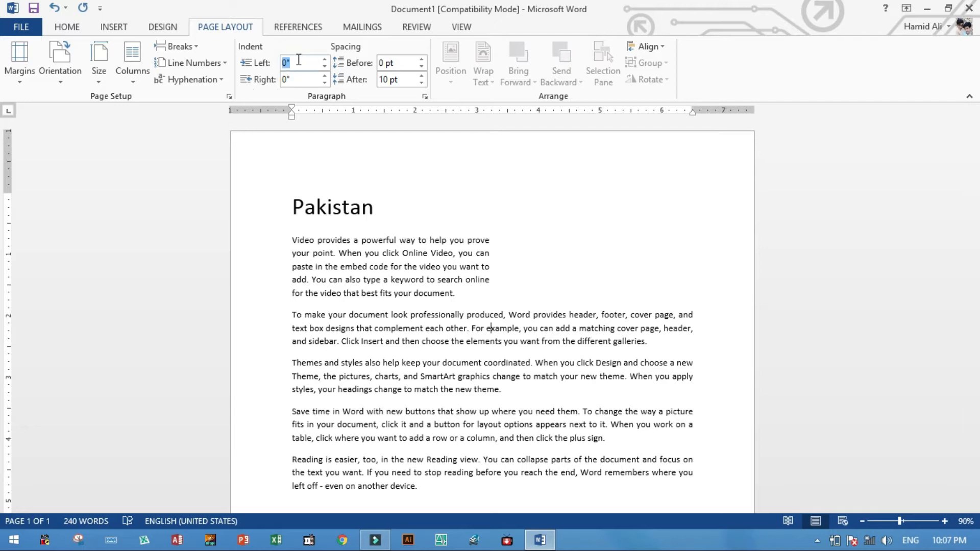
type("3.3")
key("Return")
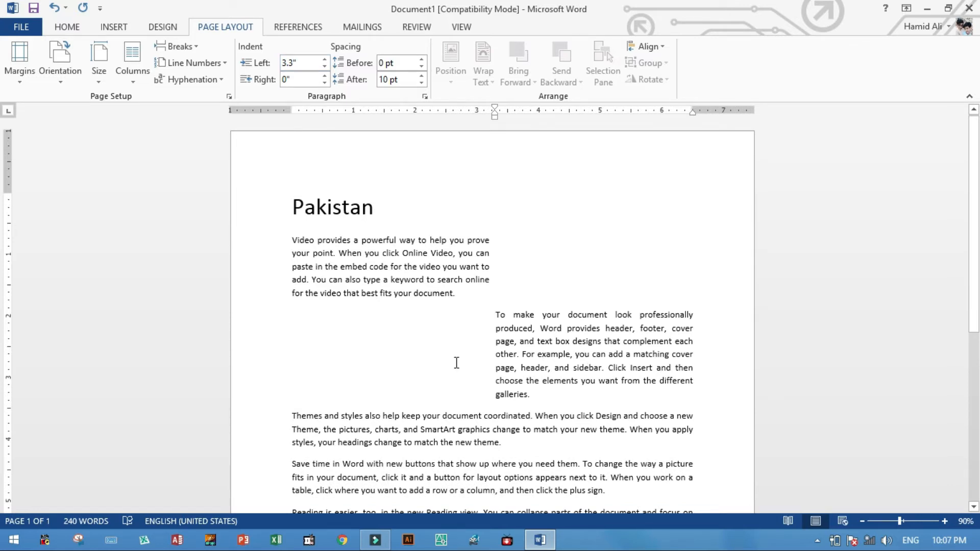
Set the right indent of the third body paragraph, about themes and styles, to 3.3".
left_click(458, 427)
left_click(303, 66)
left_click(304, 78)
type("3.3")
key("Return")
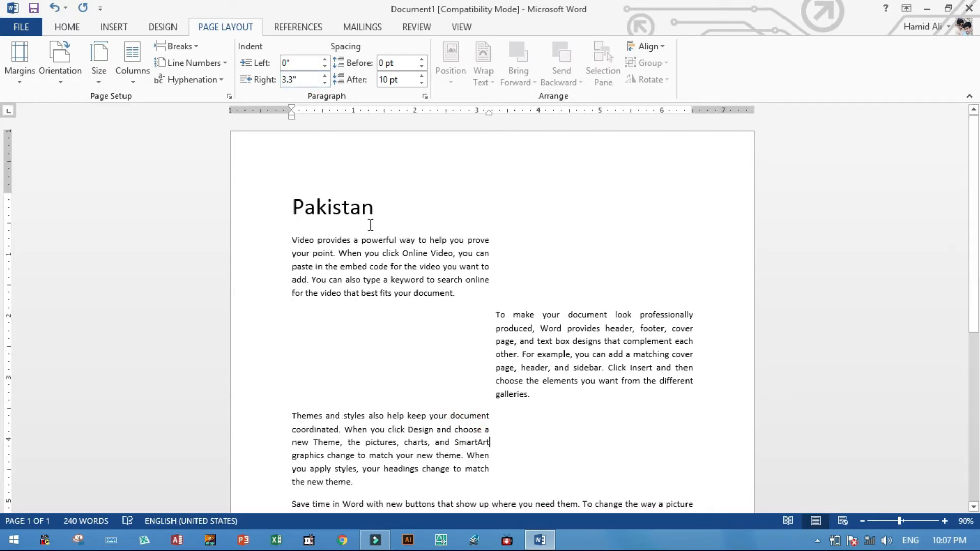
Set the left indent of the fourth body paragraph, beginning "Save time in Word", to 3.3".
scroll(371, 225, "down", 3)
left_click(474, 410)
left_click(301, 64)
type("3.3")
key("Return")
Set the right indent of the last paragraph, beginning "Reading is easier", to 3.3".
scroll(492, 277, "down", 4)
left_click(444, 339)
left_click(303, 80)
type("3.3")
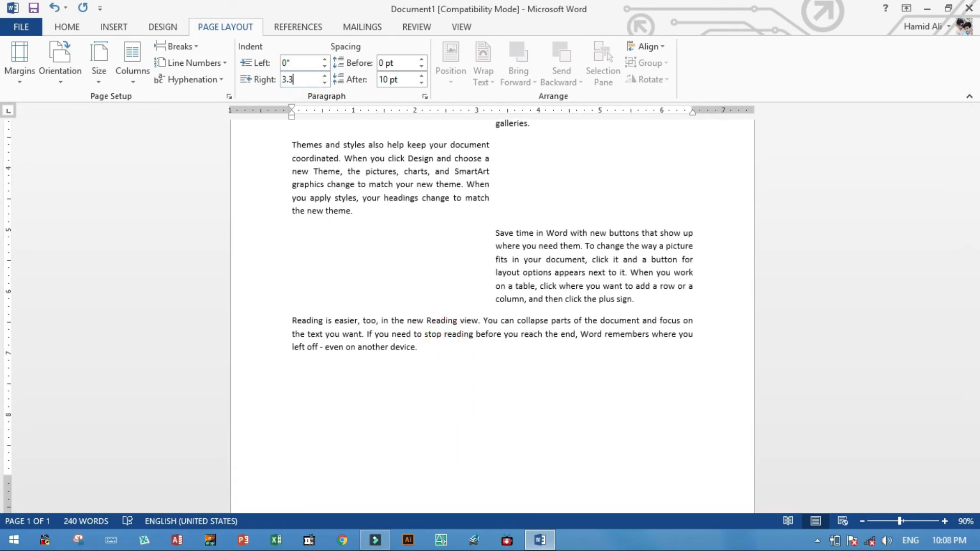
key("Return")
scroll(543, 351, "up", 5)
scroll(543, 351, "down", 3)
scroll(543, 351, "up", 4)
scroll(495, 325, "up", 2)
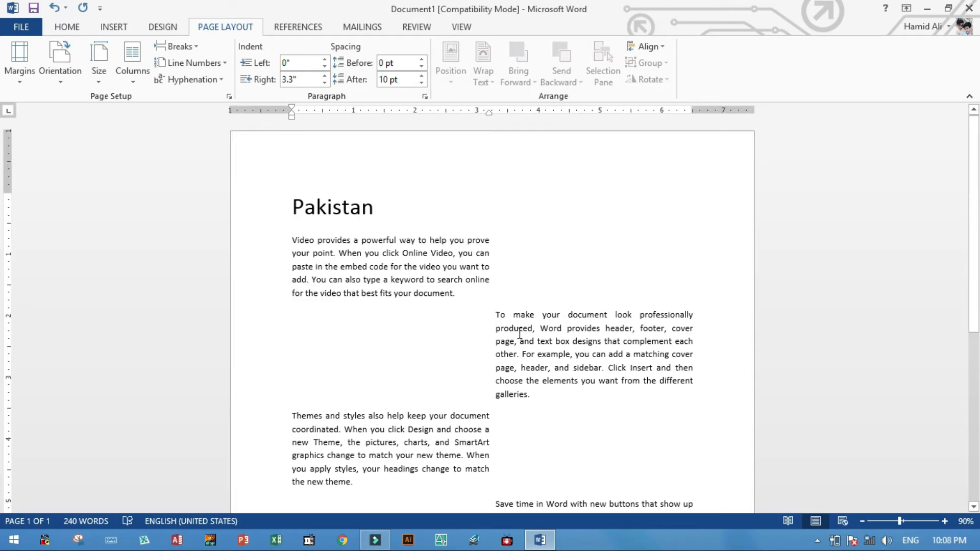
Compare the left and right indent settings of the first three body paragraphs.
left_click(595, 341)
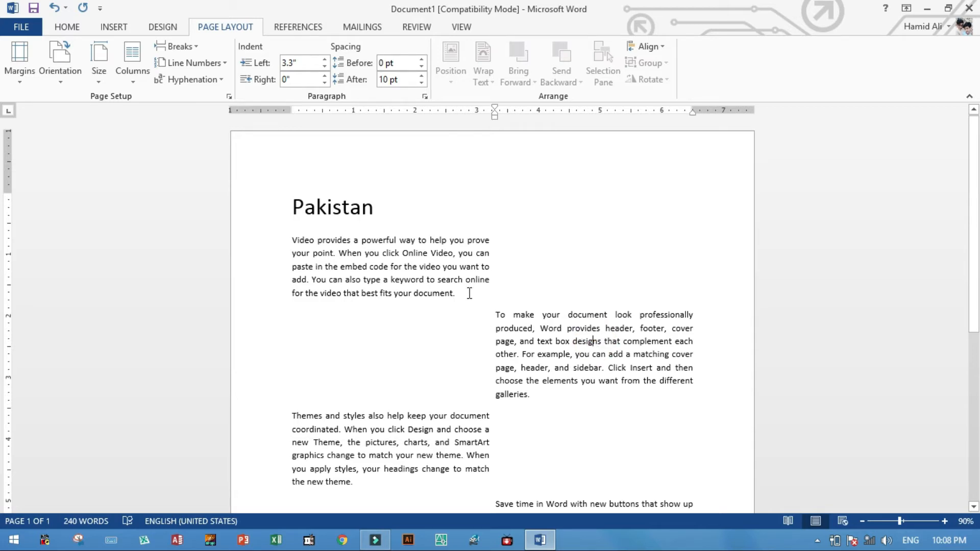
left_click(439, 263)
left_click(590, 342)
left_click(397, 240)
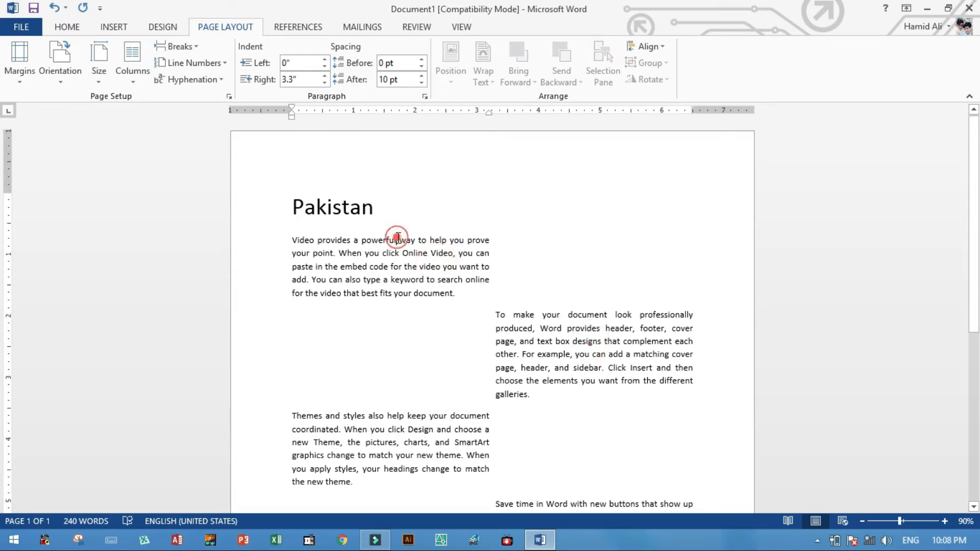
left_click(385, 431)
left_click(564, 345)
left_click(562, 345)
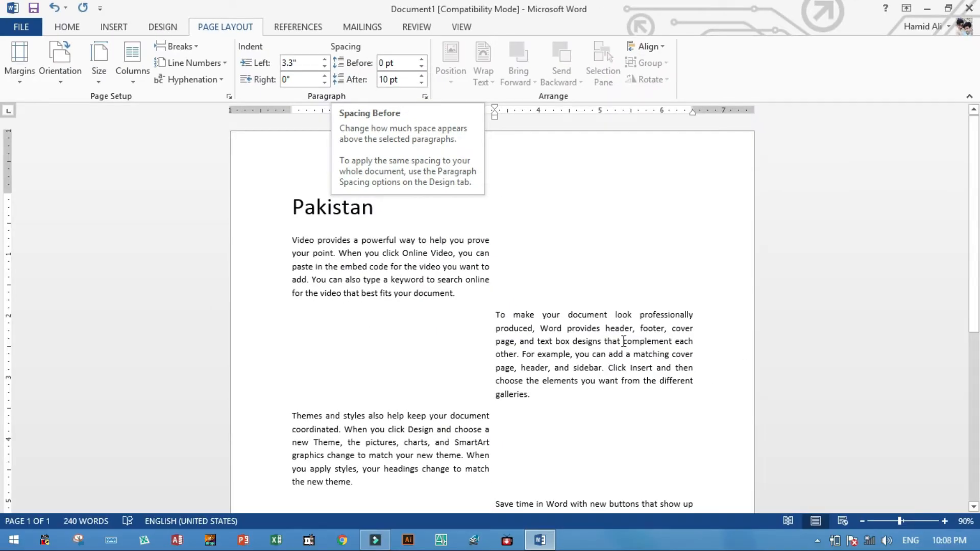
Set the second body paragraph's spacing to 66 pt before and 12 pt after.
left_click(601, 340)
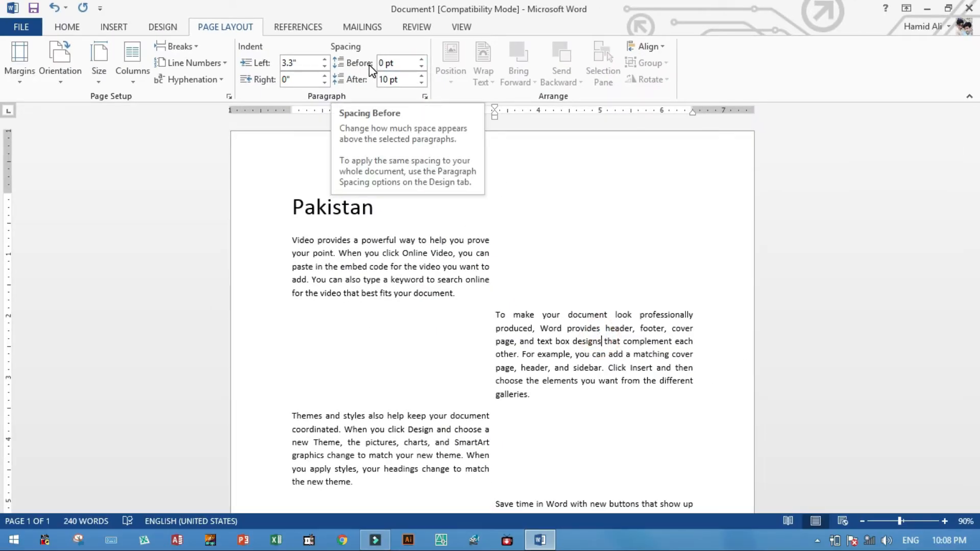
left_click(421, 60)
left_click(421, 61)
left_click(421, 61)
left_click(421, 60)
left_click(421, 60)
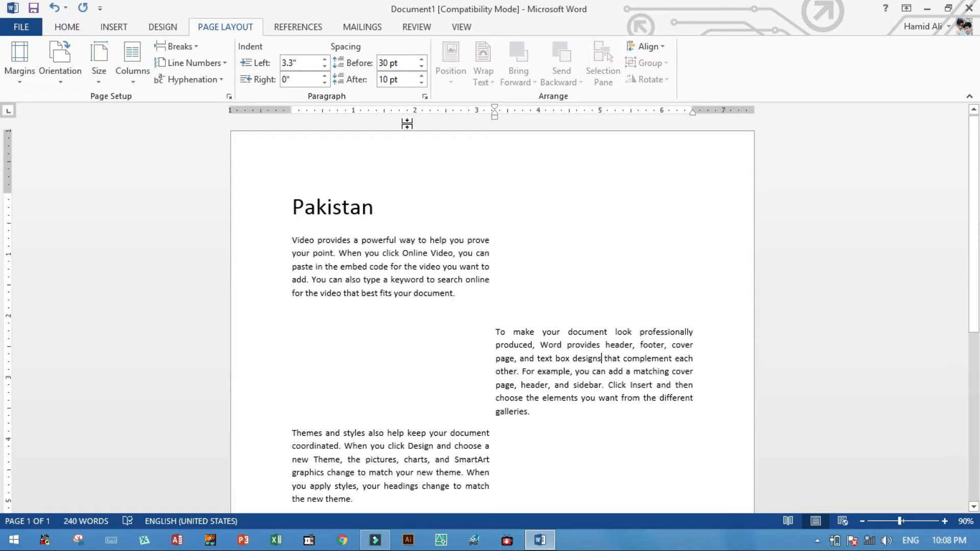
left_click(420, 60)
left_click(419, 60)
left_click(419, 60)
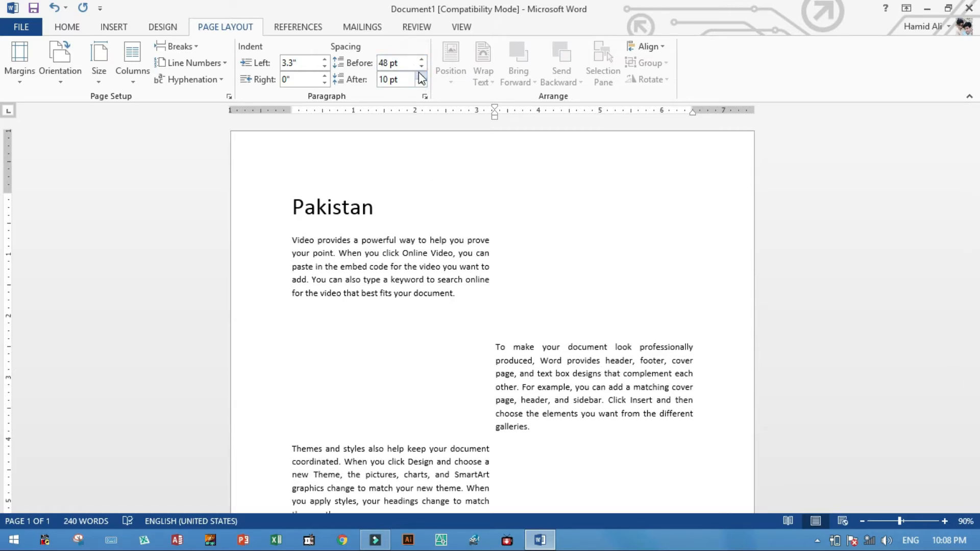
left_click(421, 67)
left_click(421, 67)
left_click(420, 67)
left_click(421, 67)
left_click(421, 60)
left_click(420, 61)
left_click(421, 61)
left_click(421, 60)
left_click(420, 60)
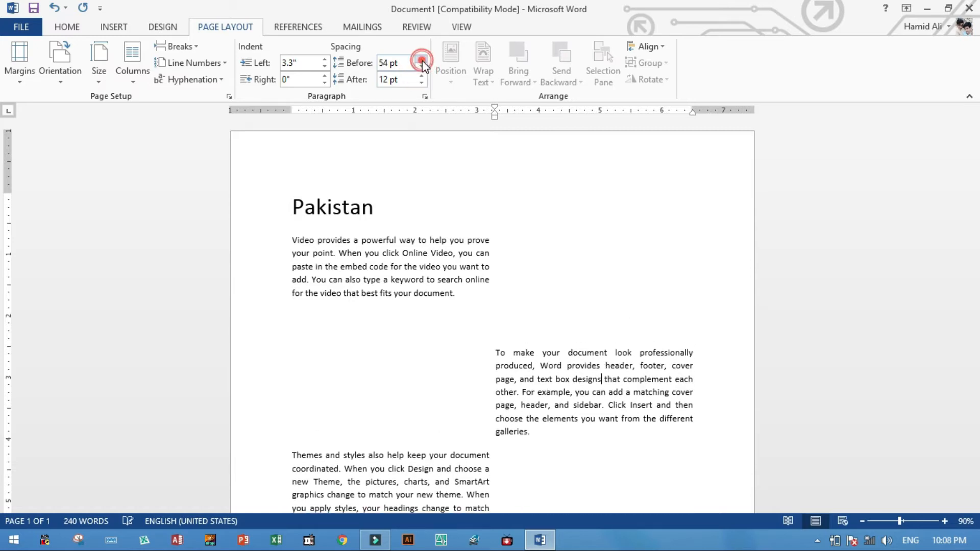
left_click(421, 60)
left_click(421, 60)
Increase the spacing before the first body paragraph to widen the gap below the heading.
left_click(370, 270)
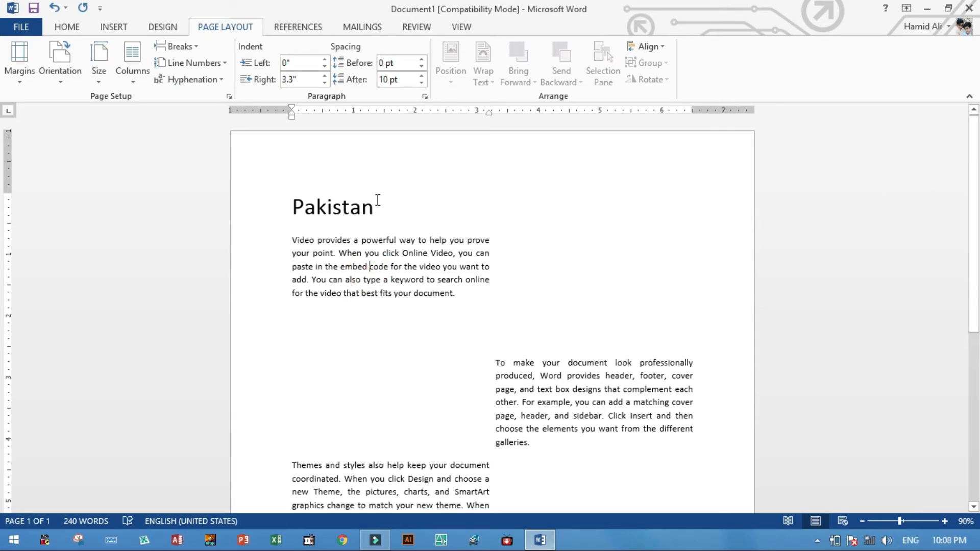
left_click(421, 60)
left_click(422, 59)
left_click(422, 60)
left_click(421, 60)
left_click(422, 60)
left_click(422, 60)
left_click(360, 207)
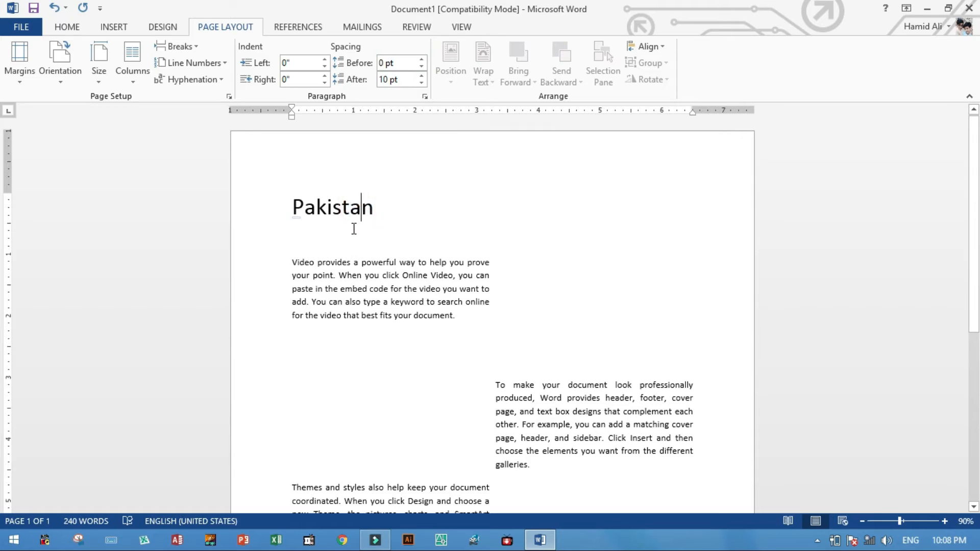
Set the spacing before the third body paragraph to 66 pt, matching the second paragraph.
scroll(385, 306, "down", 5)
left_click(425, 364)
left_click(547, 274)
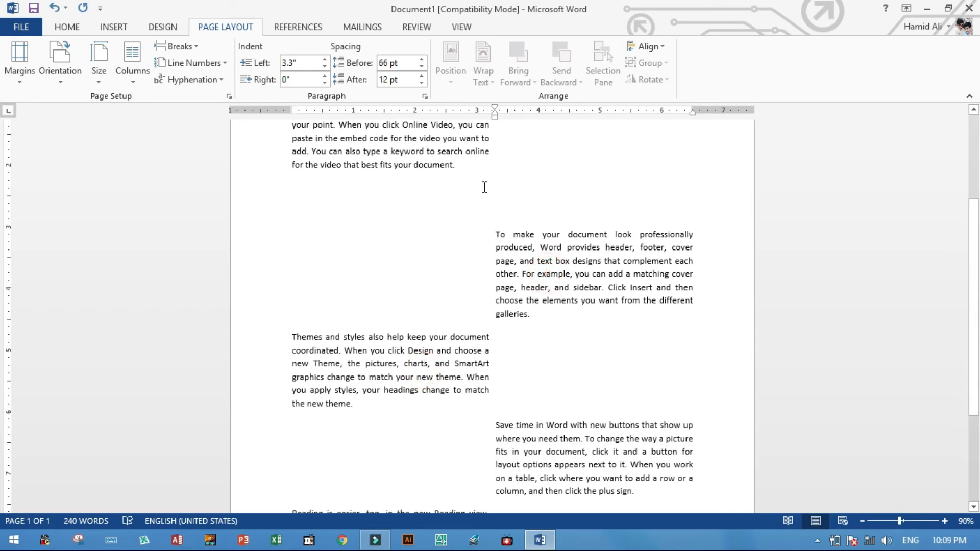
left_click_drag(402, 375, 401, 363)
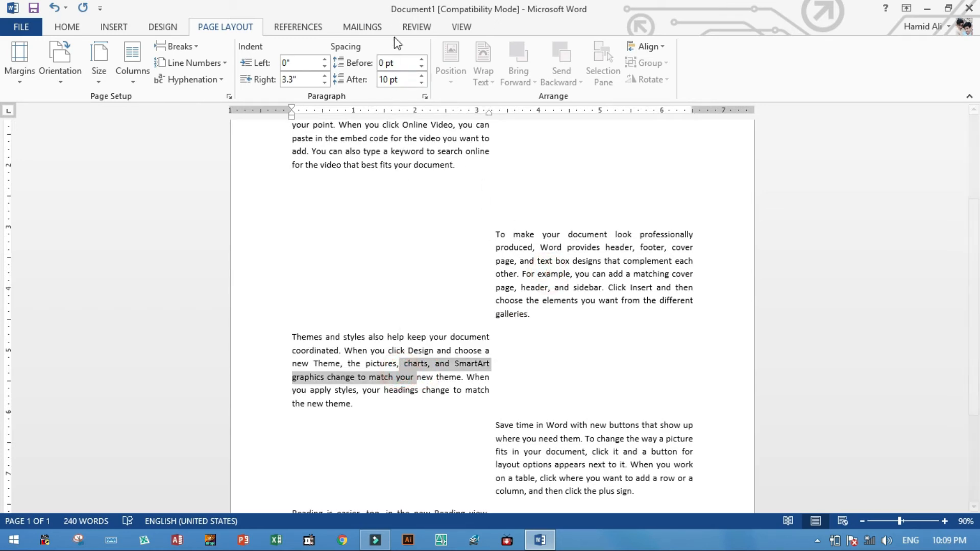
left_click(398, 62)
type("66")
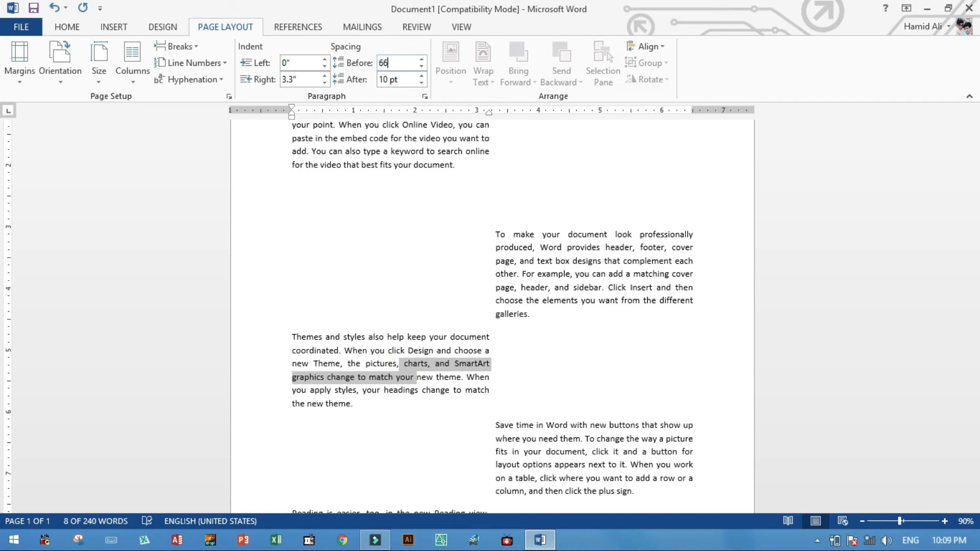
key("Return")
left_click(495, 348)
Set the spacing before the fourth body paragraph, beginning "Save time in Word", to 66 pt.
scroll(493, 345, "down", 4)
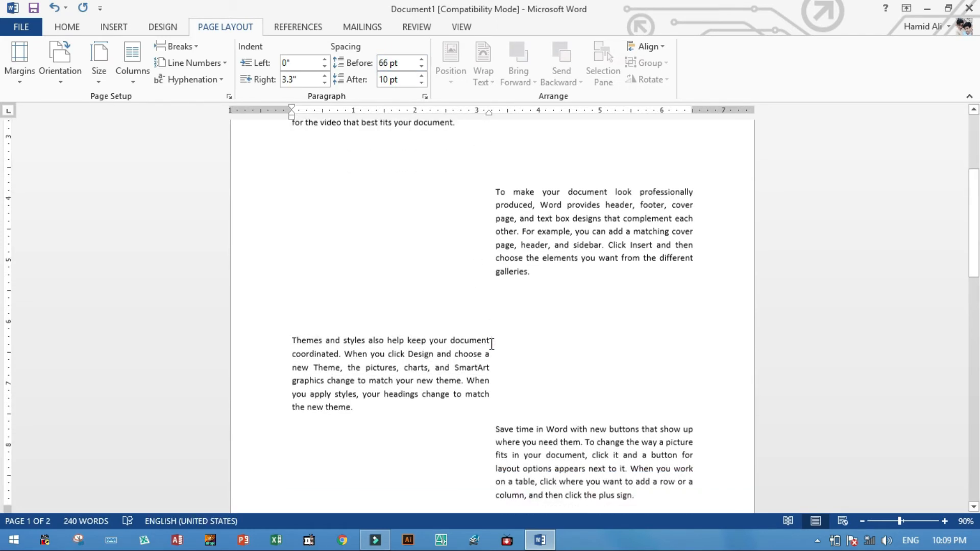
left_click(564, 347)
left_click(400, 64)
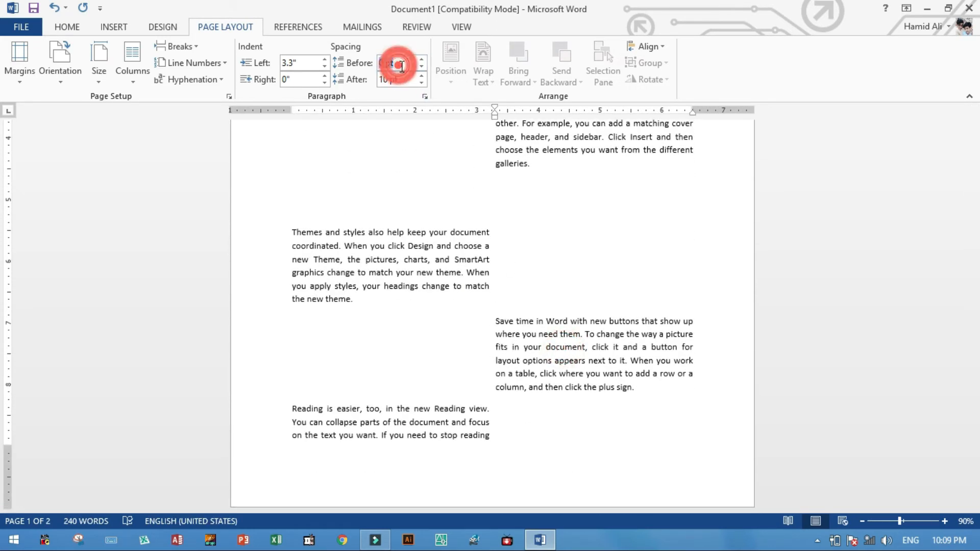
type("66")
key("Return")
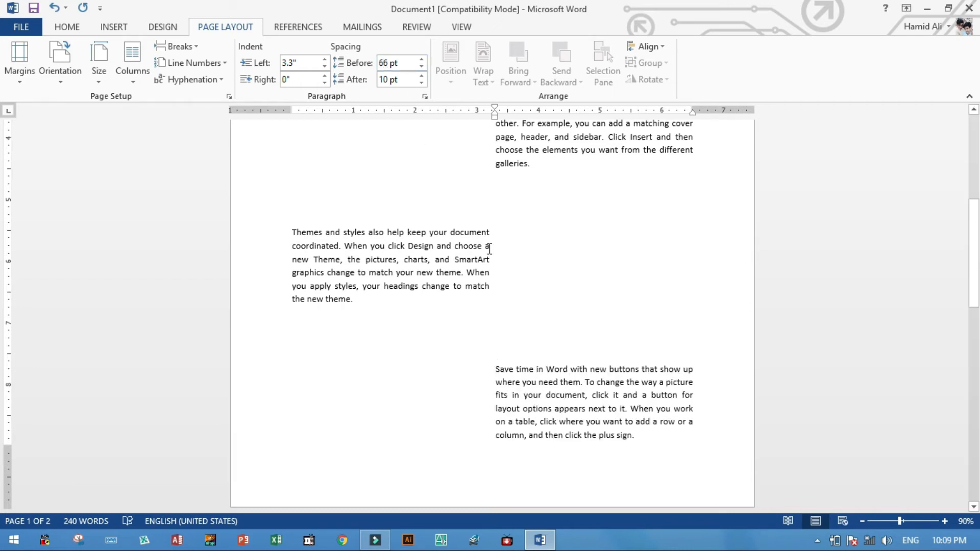
scroll(485, 240, "down", 3)
scroll(498, 248, "up", 8)
scroll(498, 248, "down", 3)
scroll(494, 250, "up", 3)
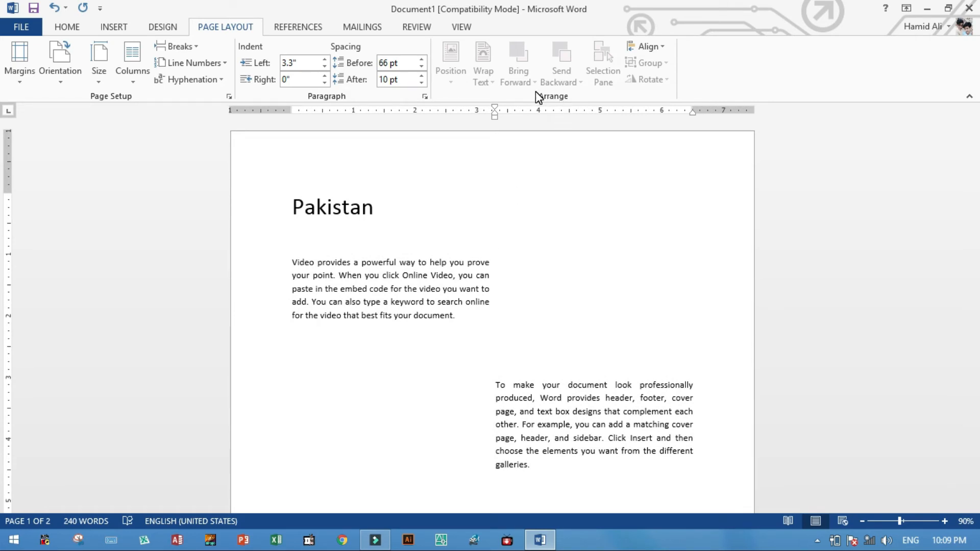
Draw a rectangle about 1.24" high and 2.28" wide in the blank area beside the heading.
left_click(106, 29)
left_click(197, 58)
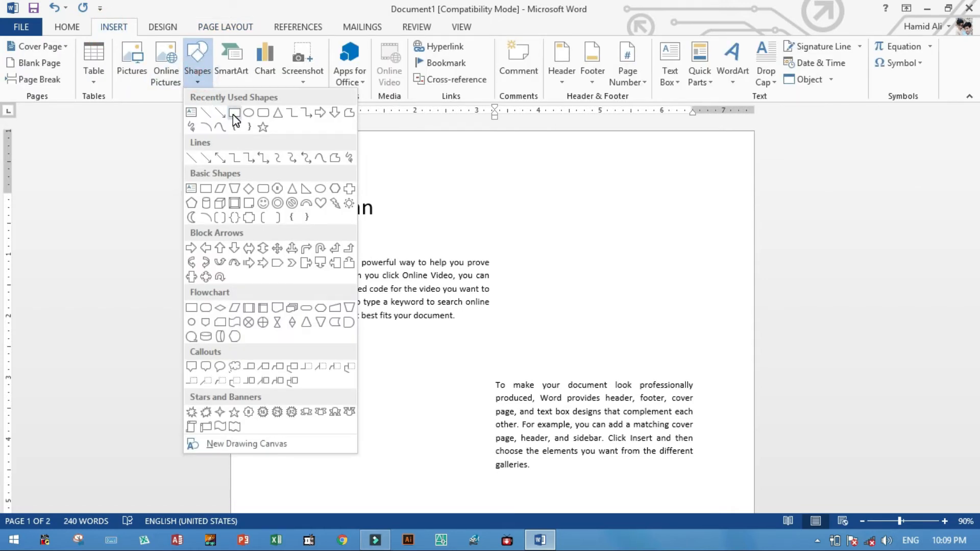
left_click(235, 114)
mouse_move(550, 174)
left_mouse_down()
mouse_move(667, 250)
mouse_move(720, 266)
mouse_move(642, 226)
mouse_move(690, 250)
left_mouse_up()
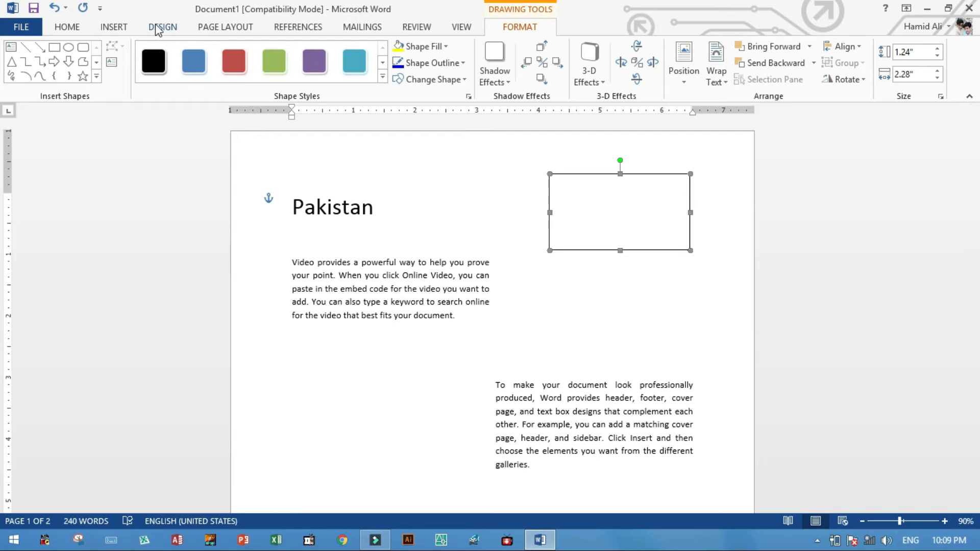
Apply the green shape style to the rectangle.
left_click(209, 27)
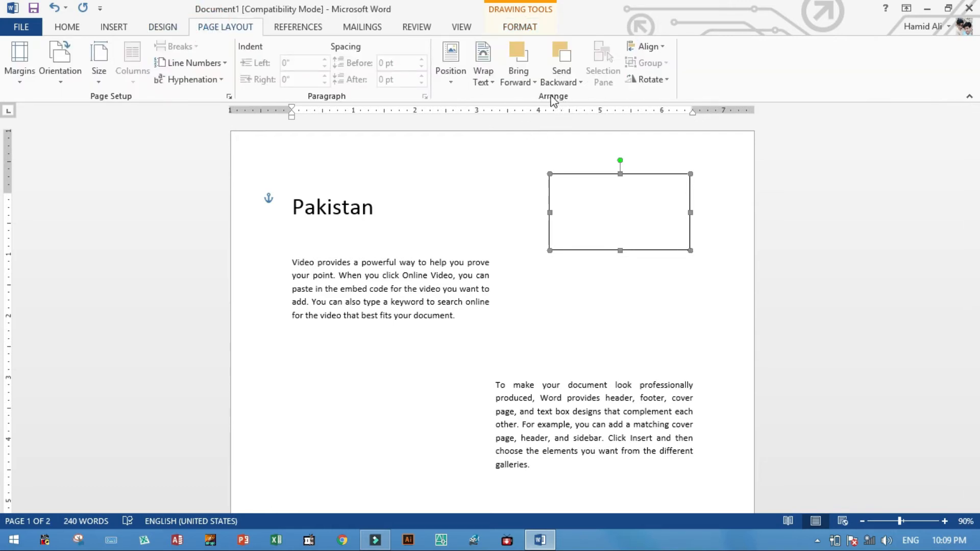
left_click(519, 28)
left_click(274, 64)
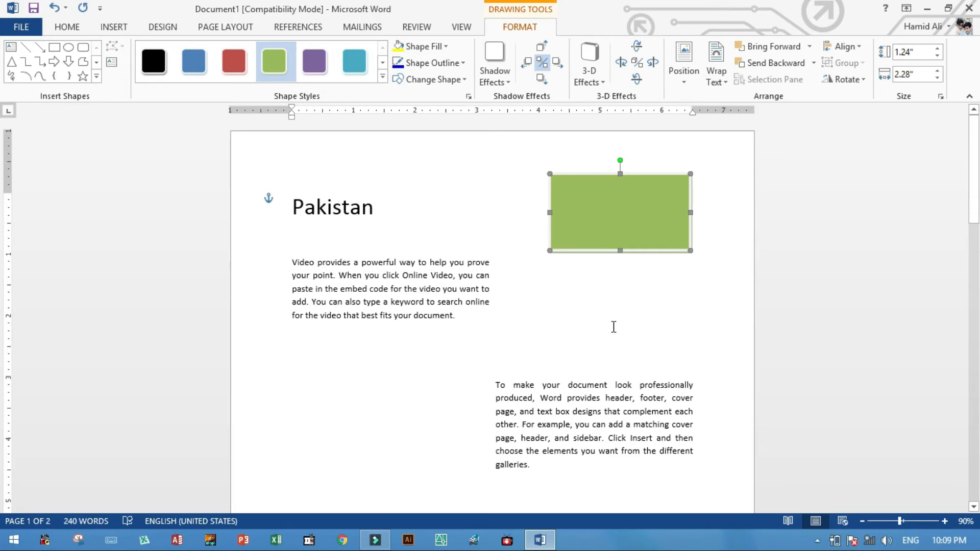
Duplicate the green rectangle diagonally down and to its left, overlapping the original, and give the copy the red shape style.
left_click_drag(630, 204, 583, 252)
left_click(234, 61)
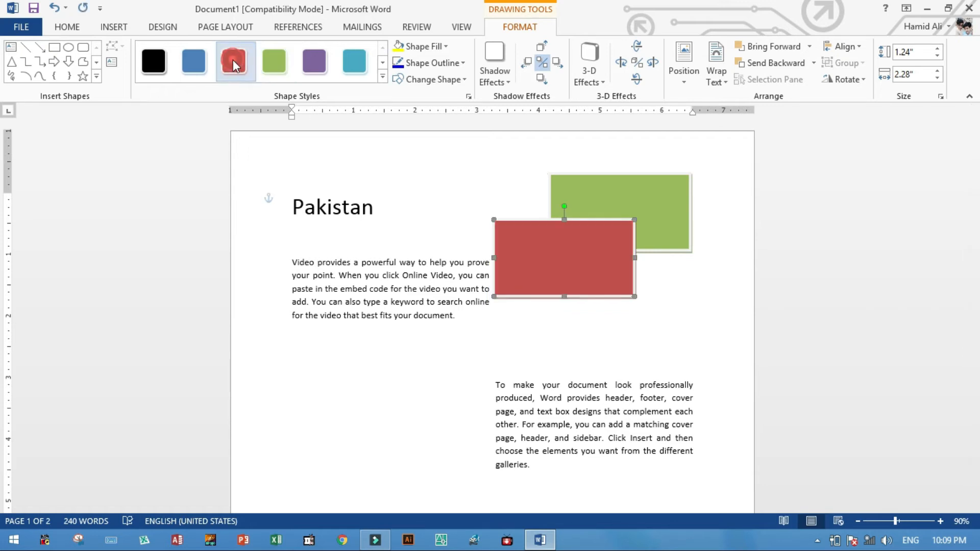
Move the red rectangle down over the end of the first paragraph and open its position presets.
left_click(222, 29)
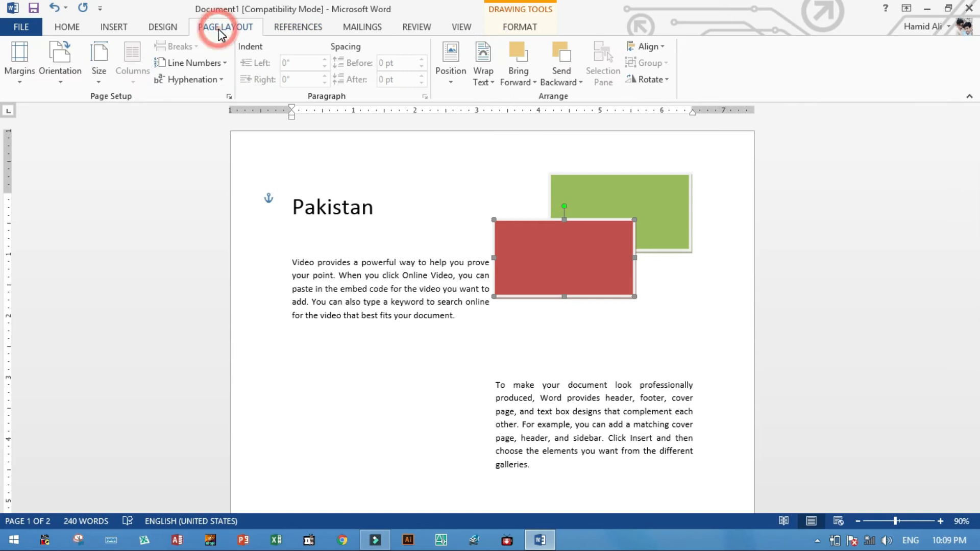
left_click(451, 72)
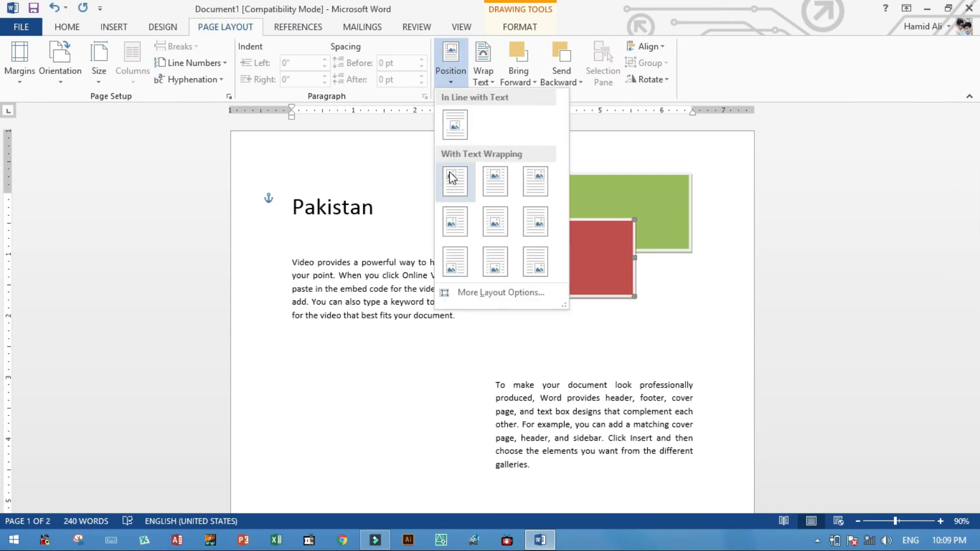
key("Escape")
left_click_drag(582, 263, 533, 321)
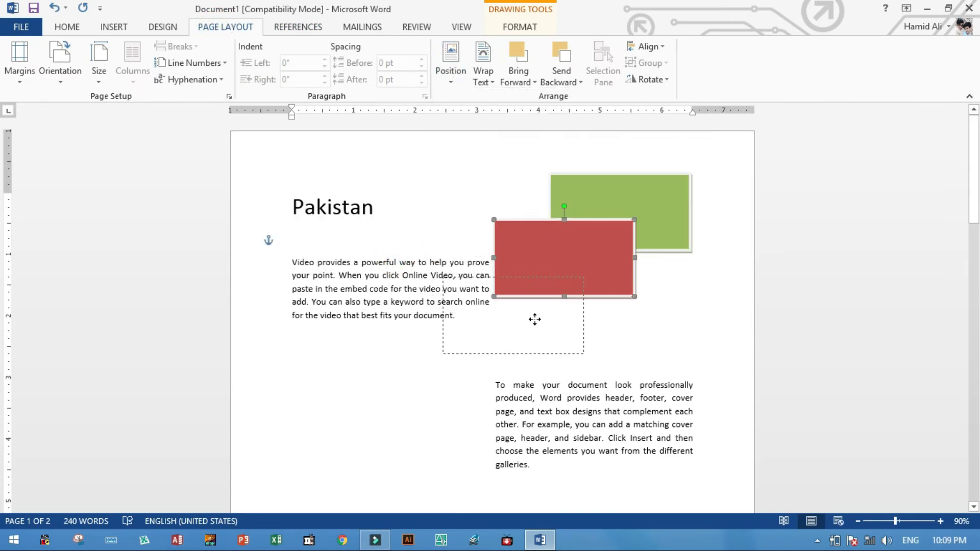
left_click(452, 76)
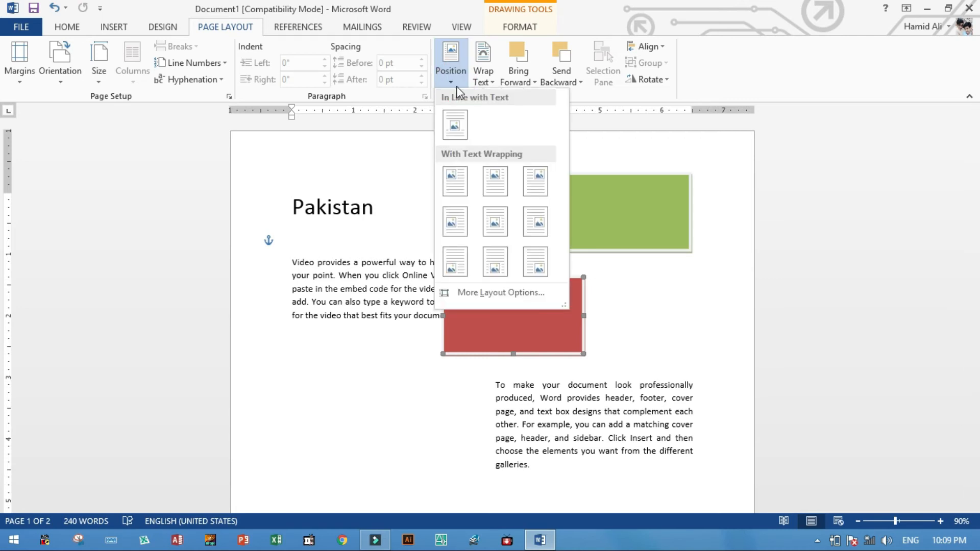